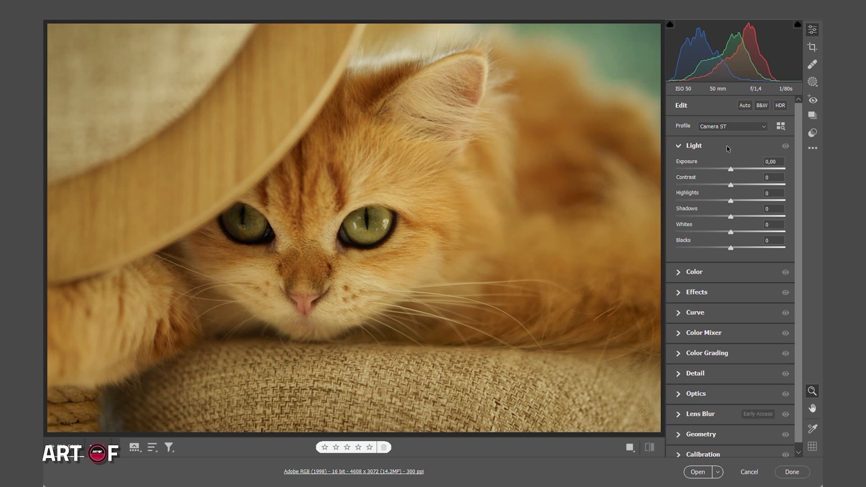
# Apply the automatic light adjustments to the cat photo and convert it to black and white.
pyautogui.click(745, 106)
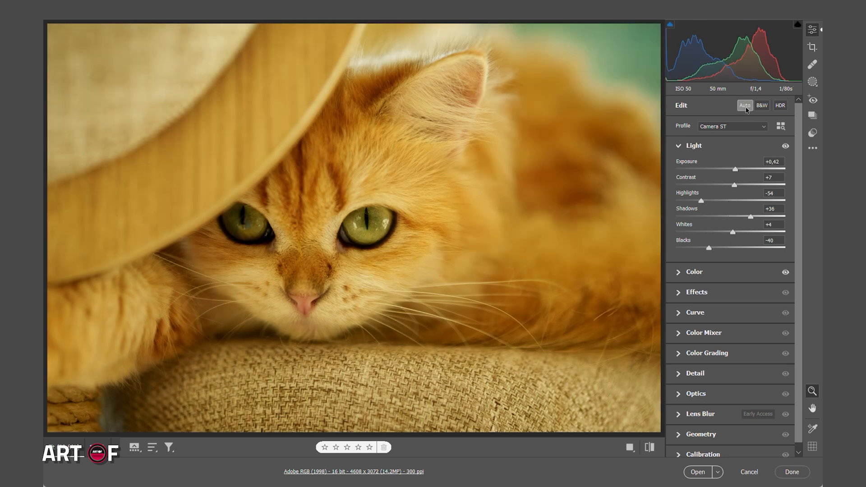
pyautogui.click(763, 107)
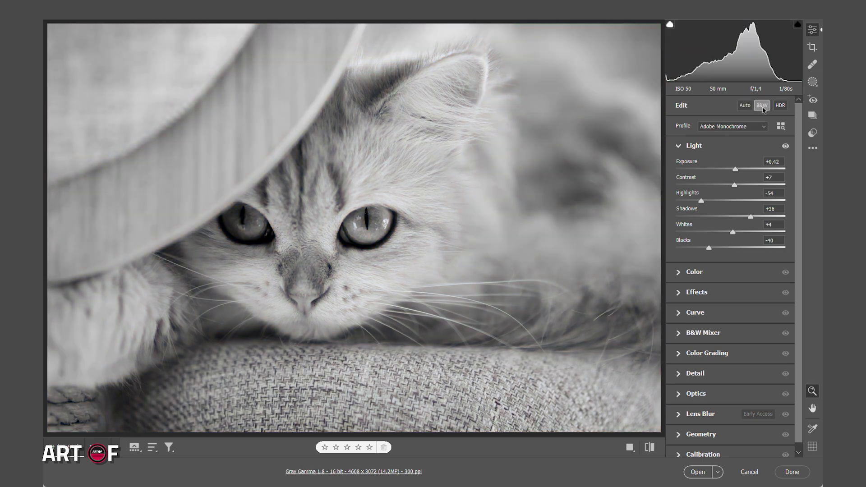
pyautogui.click(706, 150)
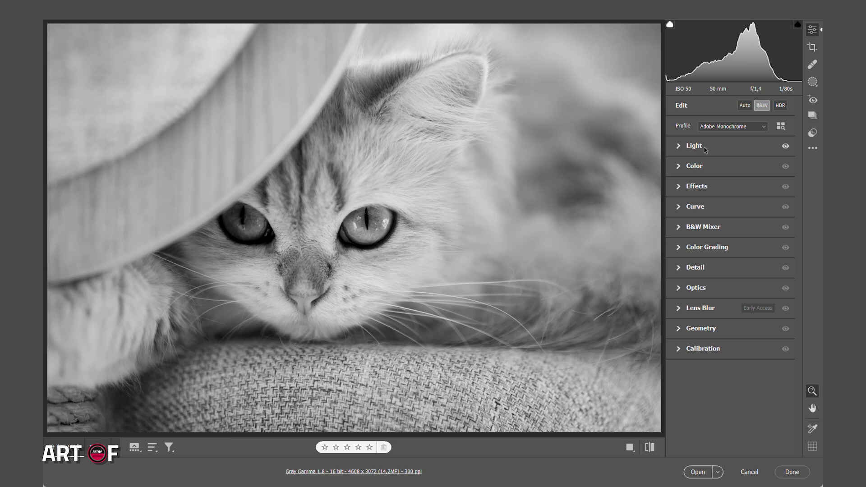
# Set the photo's white balance to Auto.
pyautogui.click(702, 170)
pyautogui.click(731, 182)
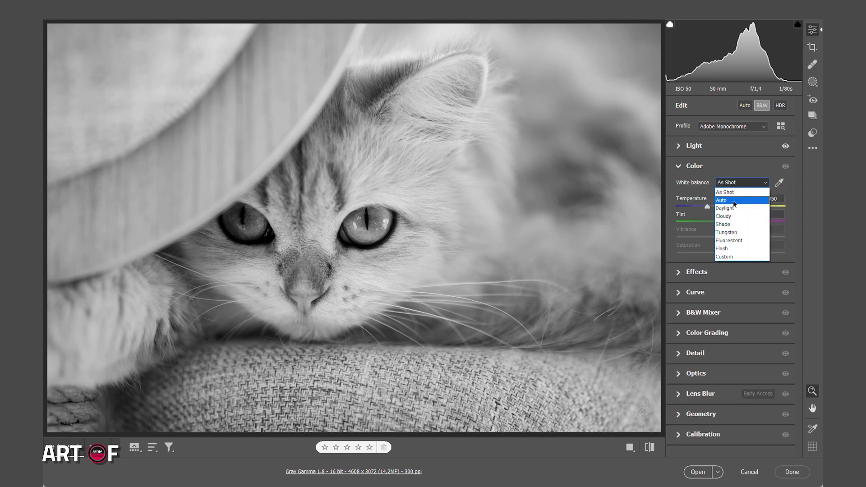
pyautogui.click(731, 194)
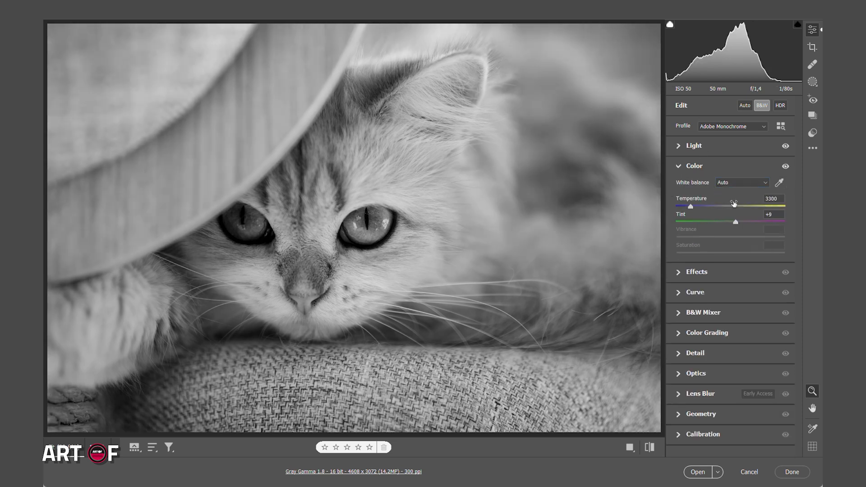
pyautogui.click(734, 166)
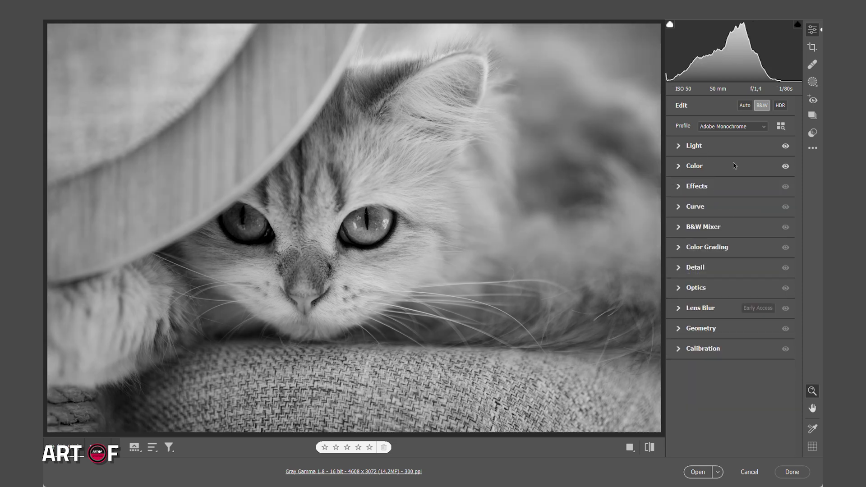
# Set the black-and-white mix to reds -12, oranges -73, yellows -45, greens +7, aquas -21 and blues +41, and compare it with the unmixed version.
pyautogui.click(731, 232)
pyautogui.moveTo(731, 268); pyautogui.dragTo(677, 284)
pyautogui.moveTo(731, 299); pyautogui.dragTo(705, 298)
pyautogui.moveTo(693, 284); pyautogui.dragTo(691, 284)
pyautogui.moveTo(731, 315); pyautogui.dragTo(753, 347)
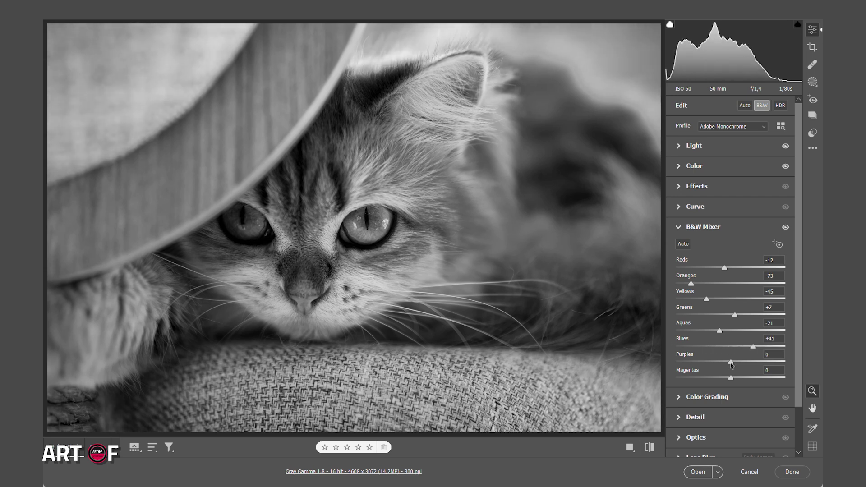
pyautogui.click(710, 228)
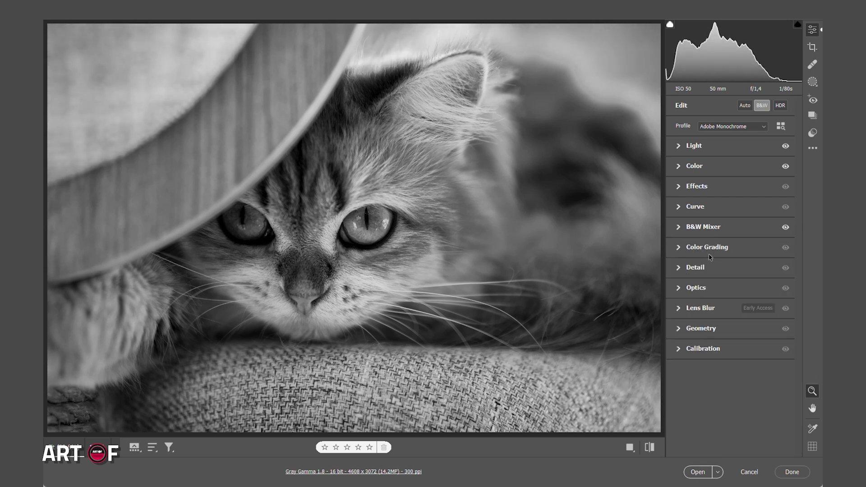
pyautogui.click(785, 227)
pyautogui.click(785, 227)
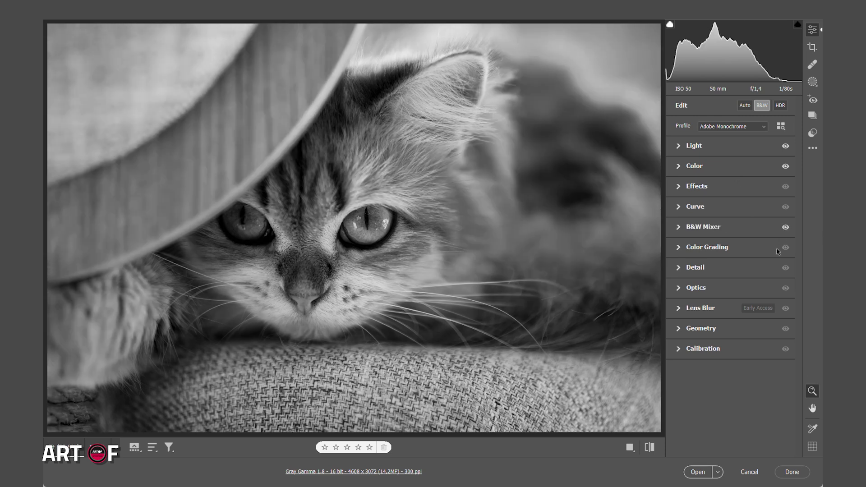
# Set the photo's contrast to +17, highlights to -100, shadows to +91, whites to -35 and blacks to -23.
pyautogui.click(722, 150)
pyautogui.moveTo(745, 186); pyautogui.dragTo(740, 186)
pyautogui.moveTo(701, 202); pyautogui.dragTo(676, 201)
pyautogui.moveTo(751, 217); pyautogui.dragTo(780, 217)
pyautogui.moveTo(733, 232); pyautogui.dragTo(718, 248)
pyautogui.click(698, 272)
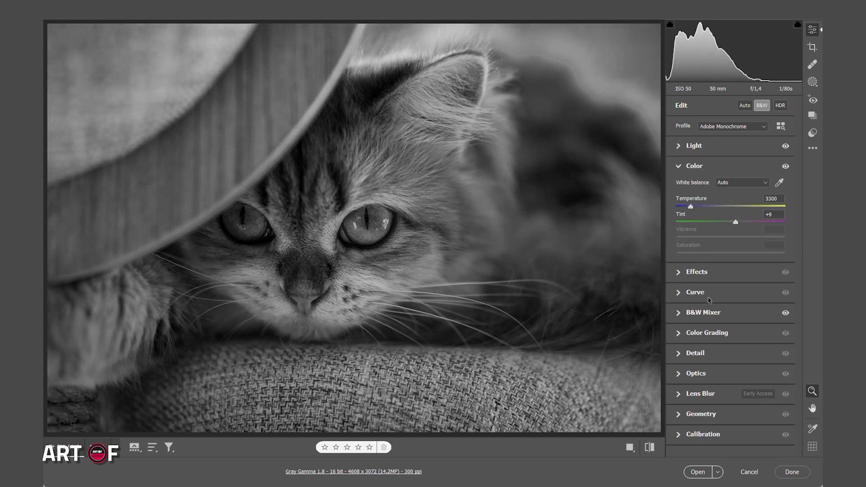
# Shape the tone curve with a raised black point and points at input 66, output 49 and input 178, output 182.
pyautogui.click(710, 298)
pyautogui.moveTo(675, 348); pyautogui.dragTo(702, 331)
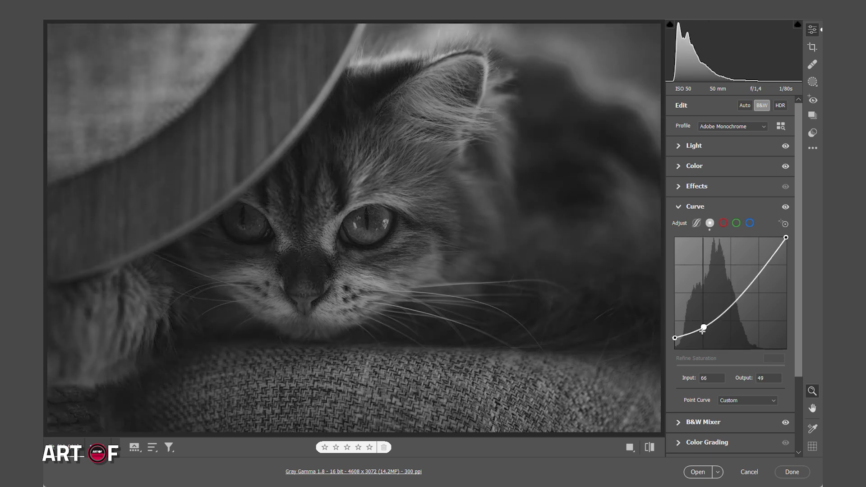
pyautogui.moveTo(757, 269); pyautogui.dragTo(752, 270)
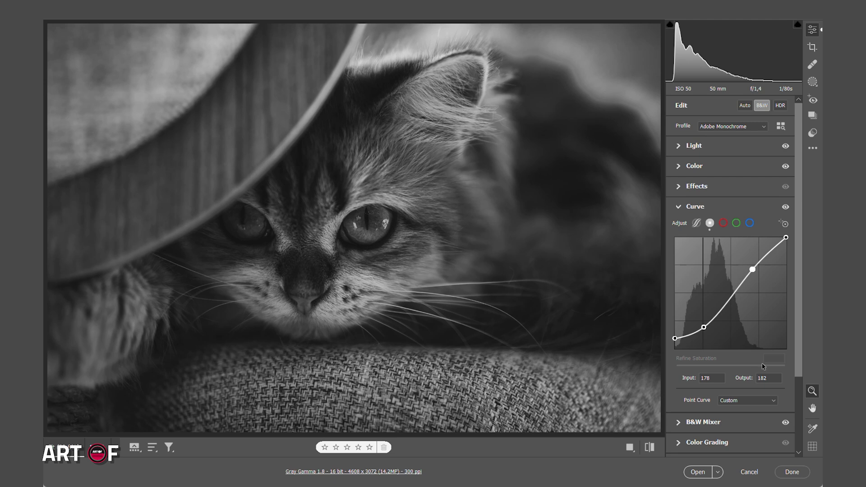
# Paint a brush mask over both eyes with exposure +1.55, contrast +56, highlights +36, shadows +100, whites +95 and blacks -41.
pyautogui.click(815, 82)
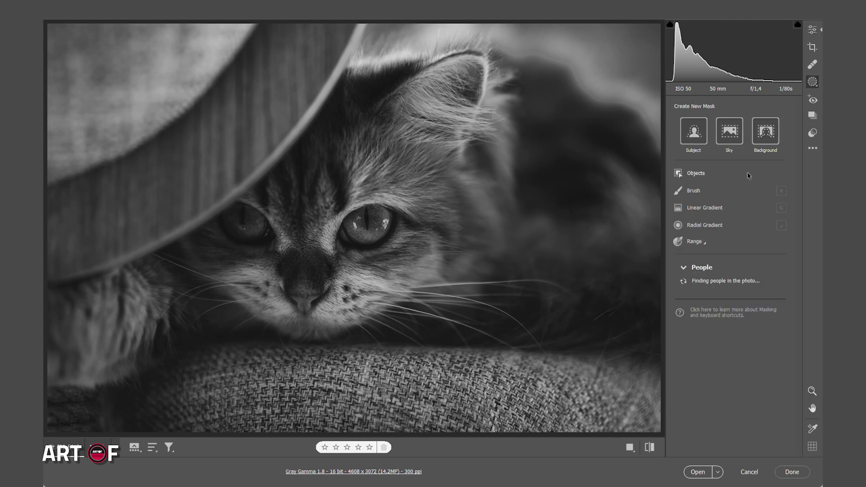
pyautogui.click(715, 192)
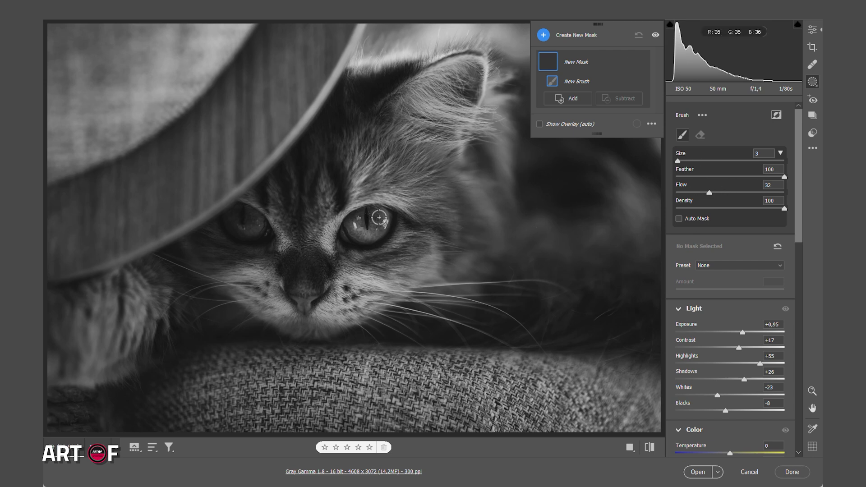
pyautogui.click(369, 217)
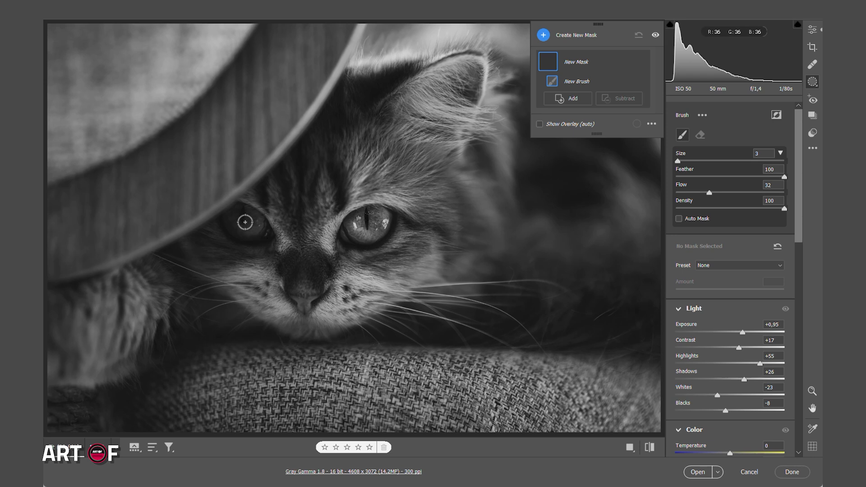
pyautogui.click(249, 224)
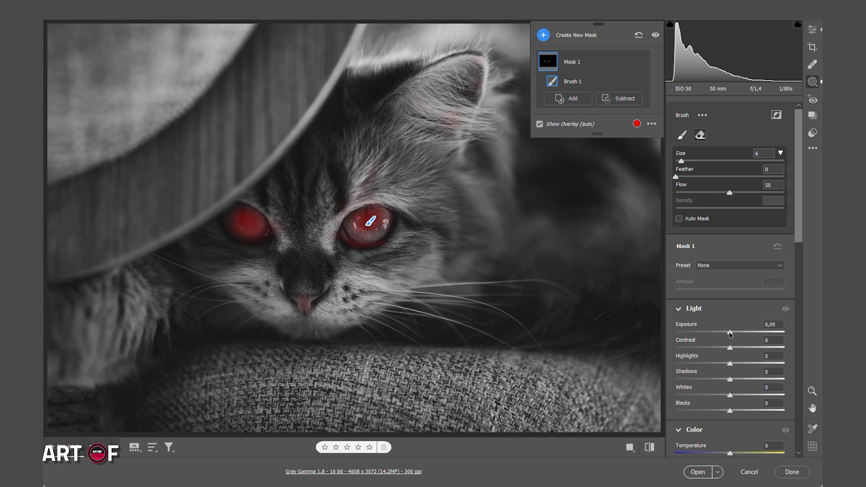
pyautogui.moveTo(730, 334); pyautogui.dragTo(793, 382)
pyautogui.moveTo(747, 406); pyautogui.dragTo(719, 416)
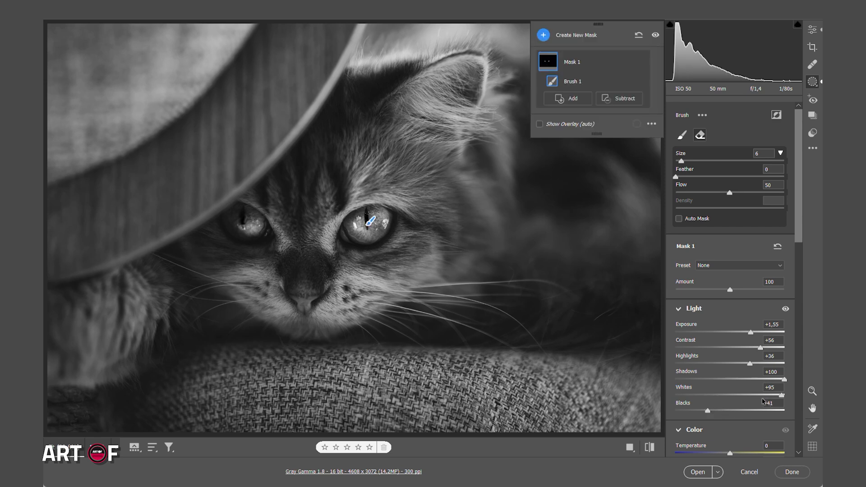
# Try brushing the eye mask onto the fur below the ear and erase that area again.
pyautogui.press('[')
pyautogui.press('[')
pyautogui.press('[')
pyautogui.press('[')
pyautogui.press('[')
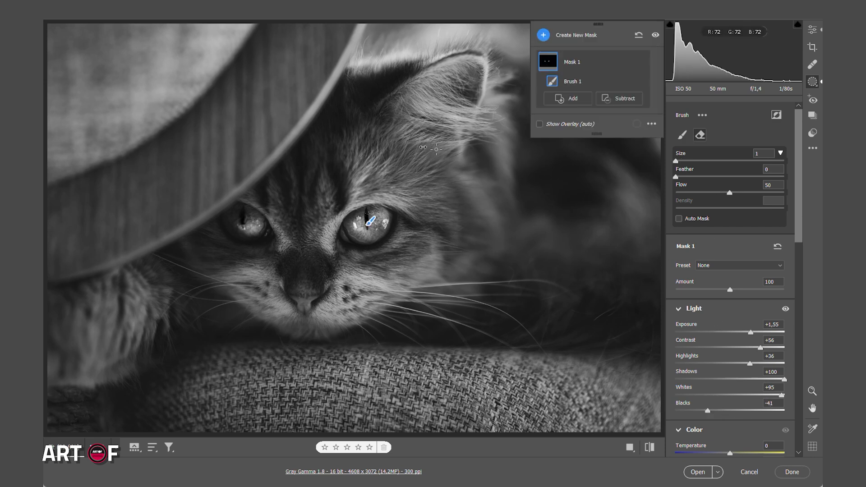
pyautogui.moveTo(459, 118)
pyautogui.mouseDown()
pyautogui.moveTo(433, 115)
pyautogui.moveTo(443, 105)
pyautogui.mouseUp()
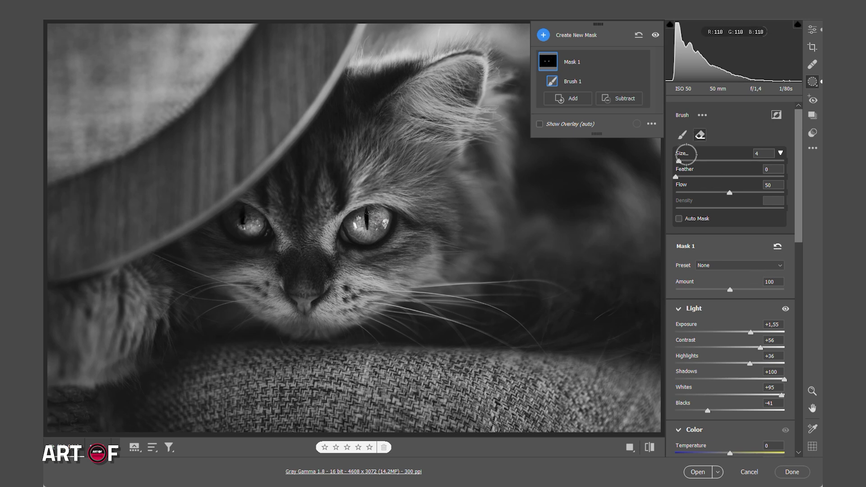
pyautogui.click(682, 137)
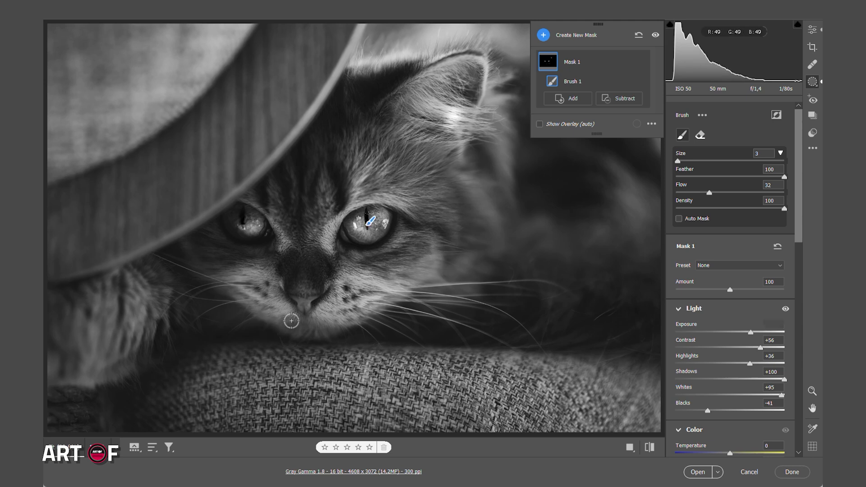
pyautogui.press('alt')
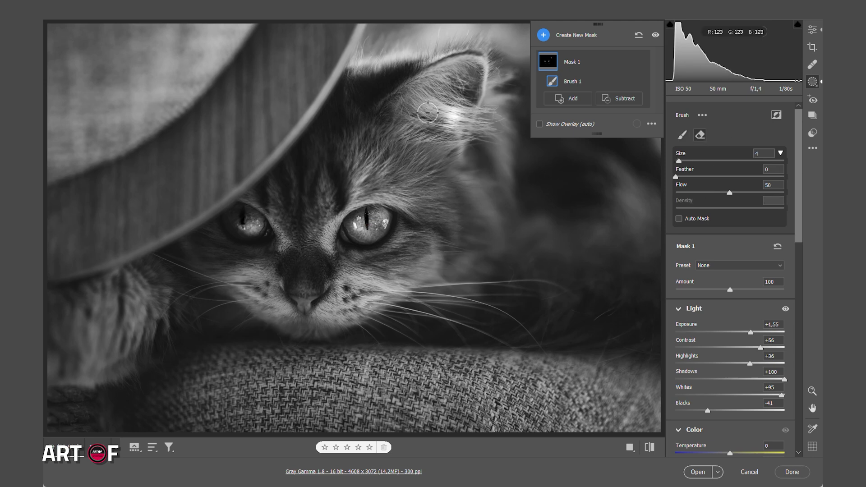
# Create a linear gradient mask running horizontally from the photo's right edge to the cat's face.
pyautogui.hotkey('ctrl', '-')
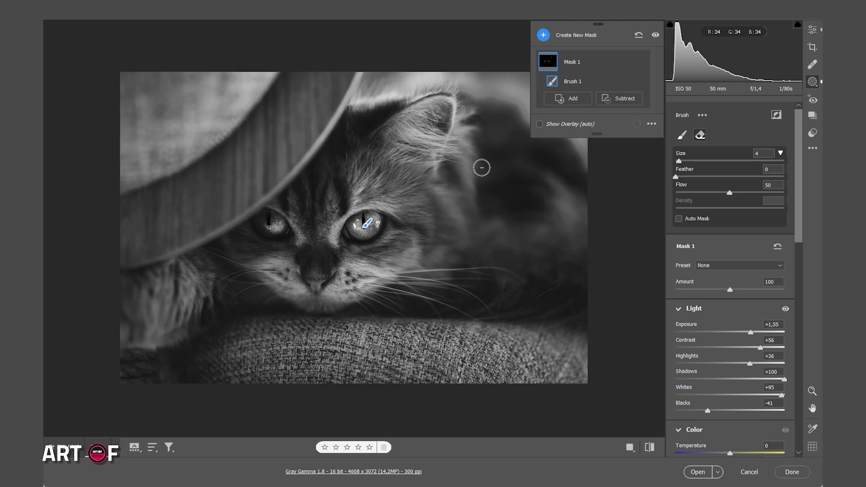
pyautogui.click(588, 36)
pyautogui.click(576, 110)
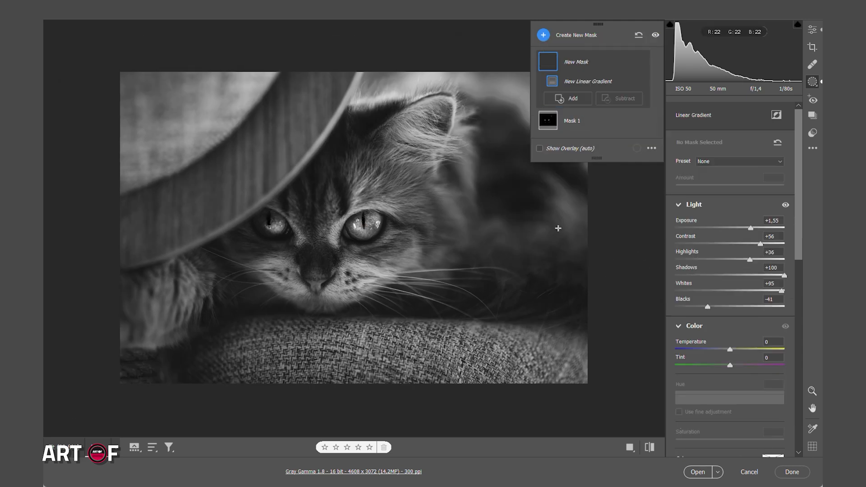
pyautogui.moveTo(590, 227); pyautogui.dragTo(283, 225)
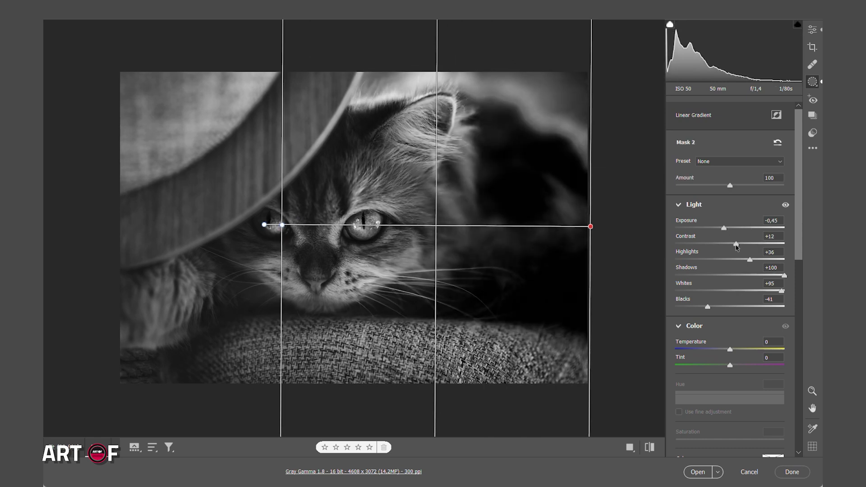
# Reset the linear gradient mask's exposure, contrast, highlights, shadows, whites and blacks to 0.
pyautogui.moveTo(784, 276); pyautogui.dragTo(712, 276)
pyautogui.moveTo(782, 291); pyautogui.dragTo(776, 292)
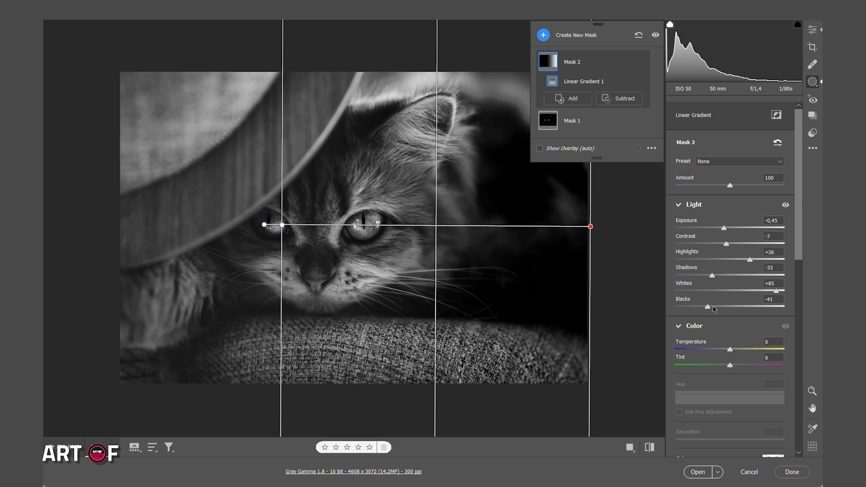
pyautogui.doubleClick(708, 306)
pyautogui.doubleClick(750, 261)
pyautogui.doubleClick(713, 276)
pyautogui.doubleClick(724, 229)
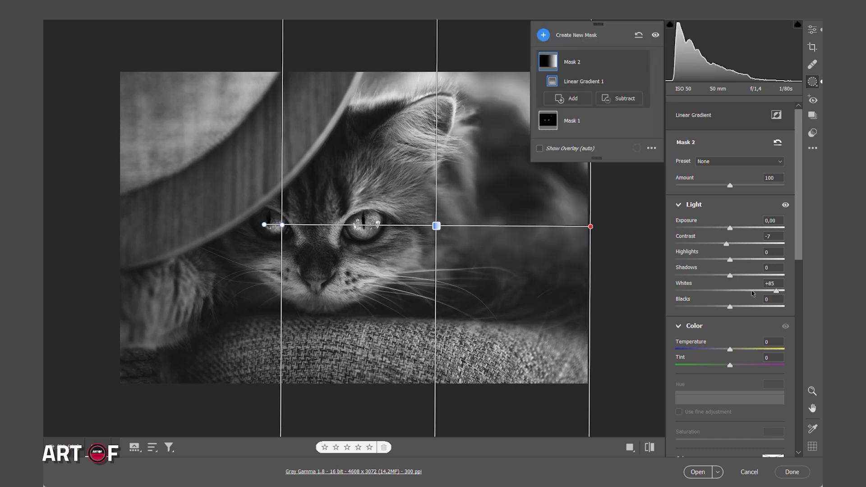
pyautogui.doubleClick(775, 290)
pyautogui.doubleClick(727, 244)
# Set the linear gradient to exposure -1.70, contrast +7, highlights -4, shadows -90, whites -79 and blacks +1, and narrow its span toward the right edge.
pyautogui.moveTo(730, 229); pyautogui.dragTo(682, 275)
pyautogui.moveTo(713, 228); pyautogui.dragTo(707, 229)
pyautogui.moveTo(283, 225); pyautogui.dragTo(328, 229)
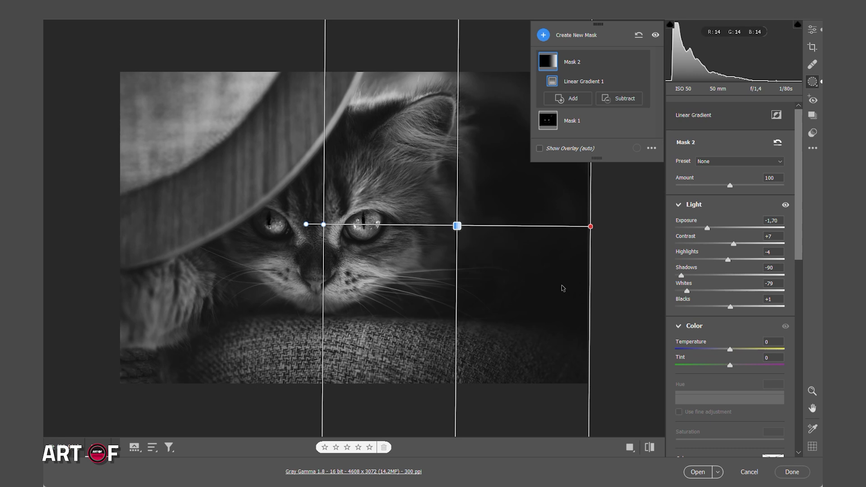
# Darken the whole photo with exposure -0.85, contrast +23, highlights -15, whites -60 and blacks -29.
pyautogui.click(812, 30)
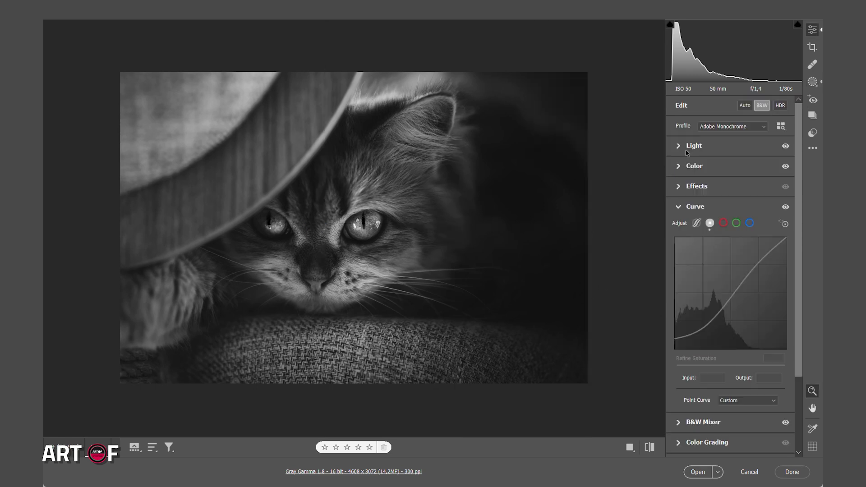
pyautogui.click(687, 149)
pyautogui.moveTo(732, 170); pyautogui.dragTo(727, 172)
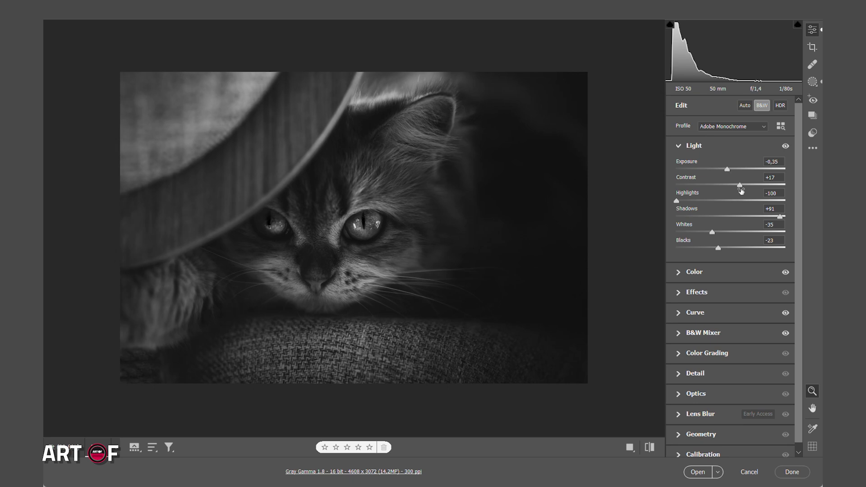
pyautogui.moveTo(712, 200); pyautogui.dragTo(715, 248)
pyautogui.moveTo(727, 170); pyautogui.dragTo(722, 170)
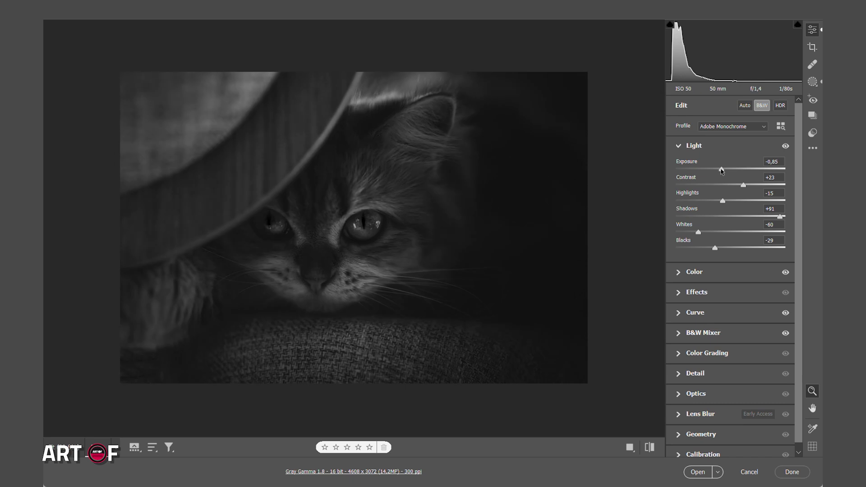
# Move the tone curve's lower point to input 63, output 46, and set texture to +40 and clarity to +22.
pyautogui.click(707, 318)
pyautogui.moveTo(707, 323); pyautogui.dragTo(701, 328)
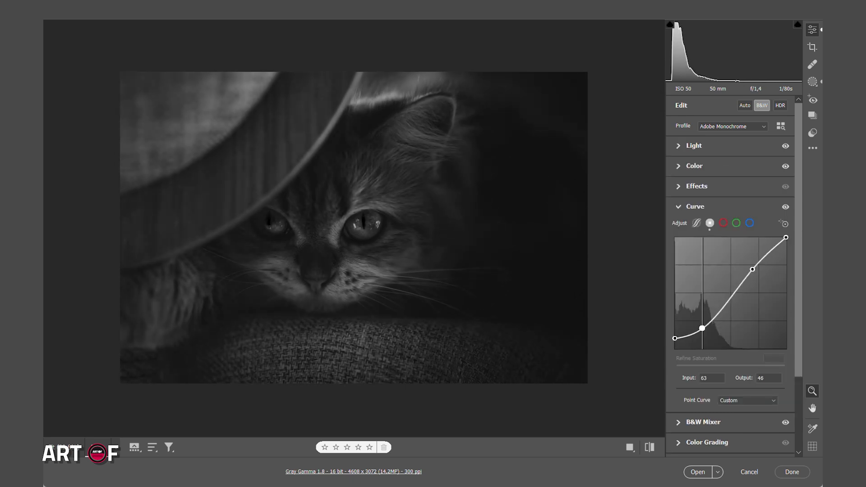
pyautogui.click(695, 207)
pyautogui.click(697, 186)
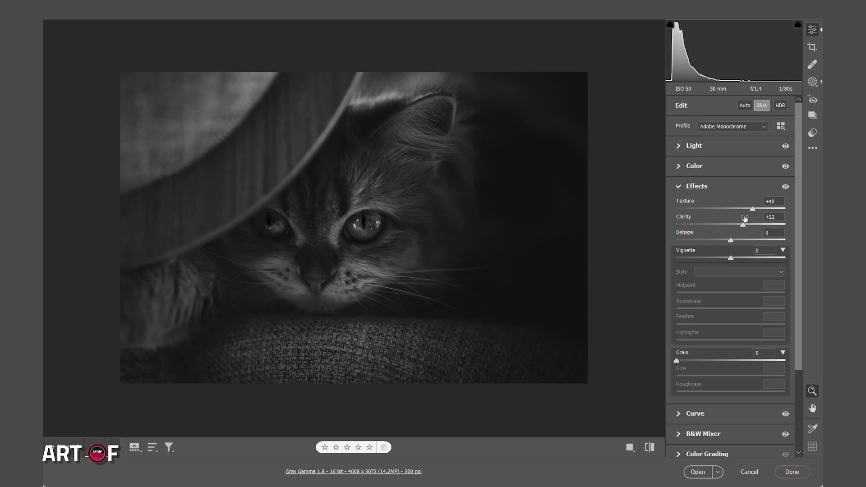
# Create a radial gradient mask as a wide ellipse over the cat's face.
pyautogui.click(818, 81)
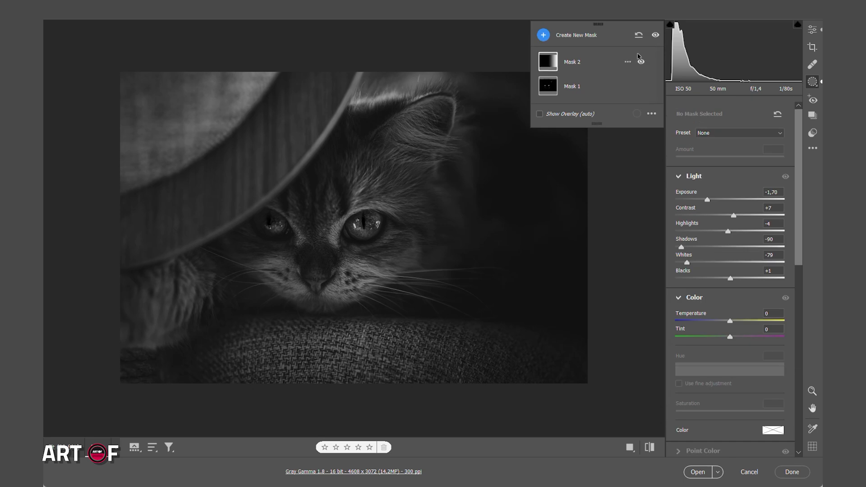
pyautogui.click(545, 36)
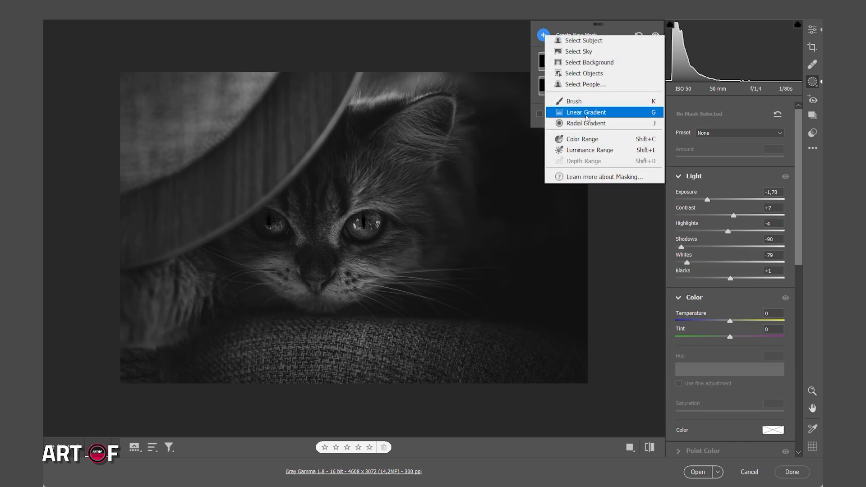
pyautogui.click(579, 121)
pyautogui.moveTo(314, 241)
pyautogui.mouseDown()
pyautogui.moveTo(361, 230)
pyautogui.moveTo(408, 173)
pyautogui.moveTo(366, 235)
pyautogui.mouseUp()
pyautogui.moveTo(497, 236); pyautogui.dragTo(474, 235)
pyautogui.moveTo(365, 235); pyautogui.dragTo(354, 235)
# Set the radial gradient mask to exposure +1.75, contrast +25, highlights -51, shadows -58, whites -73 and blacks -12.
pyautogui.moveTo(709, 251); pyautogui.dragTo(755, 250)
pyautogui.moveTo(735, 265); pyautogui.dragTo(745, 265)
pyautogui.moveTo(729, 281); pyautogui.dragTo(703, 282)
pyautogui.moveTo(681, 296); pyautogui.dragTo(699, 297)
pyautogui.moveTo(731, 328); pyautogui.dragTo(724, 328)
pyautogui.moveTo(688, 312); pyautogui.dragTo(690, 311)
pyautogui.moveTo(754, 248); pyautogui.dragTo(753, 246)
# Resize and reposition the radial gradient so the ellipse surrounds the face, centred near the bright eye.
pyautogui.moveTo(355, 239); pyautogui.dragTo(334, 237)
pyautogui.moveTo(443, 234); pyautogui.dragTo(467, 225)
pyautogui.moveTo(333, 236); pyautogui.dragTo(365, 230)
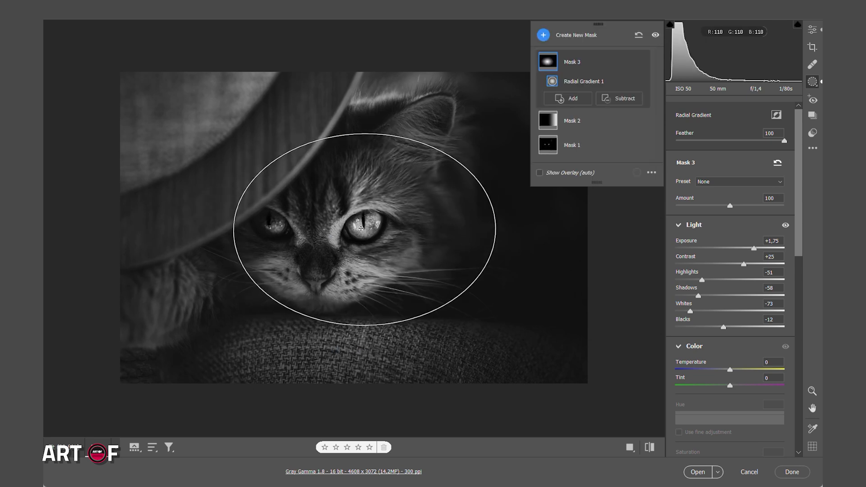
# Open the Lens Blur settings for the photo.
pyautogui.click(812, 30)
pyautogui.click(702, 309)
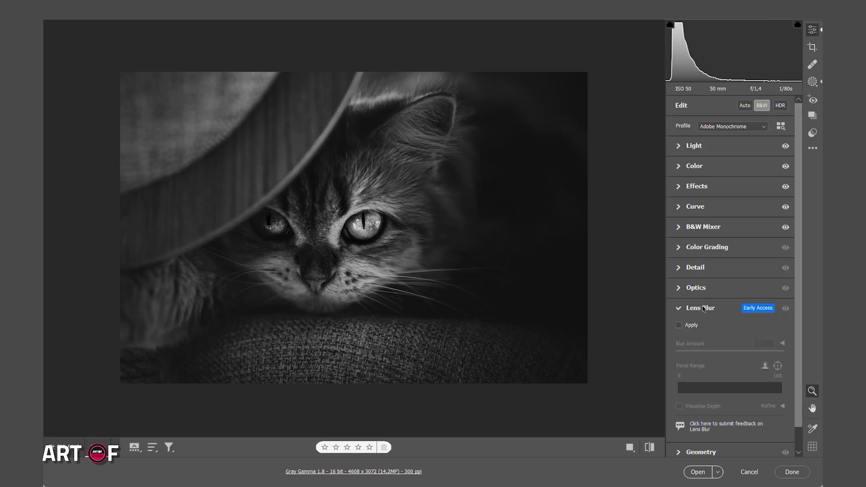